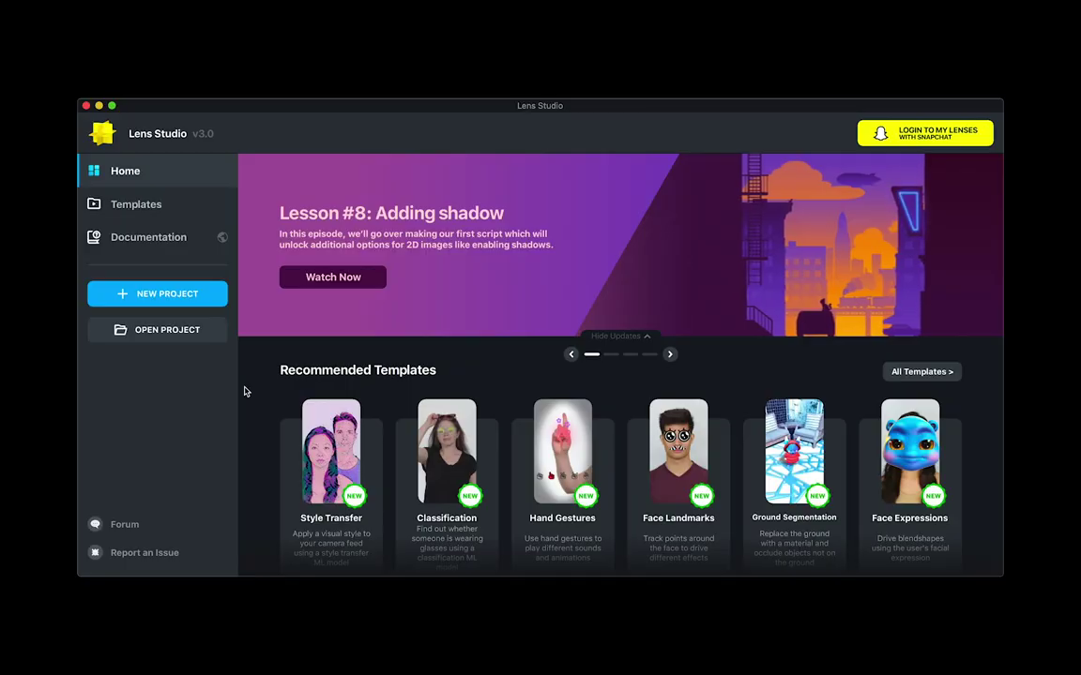
Step: Find the Custom Segmentation template on the home page and start a project from it
scroll(244, 391, "down", 3)
scroll(244, 391, "down", 4)
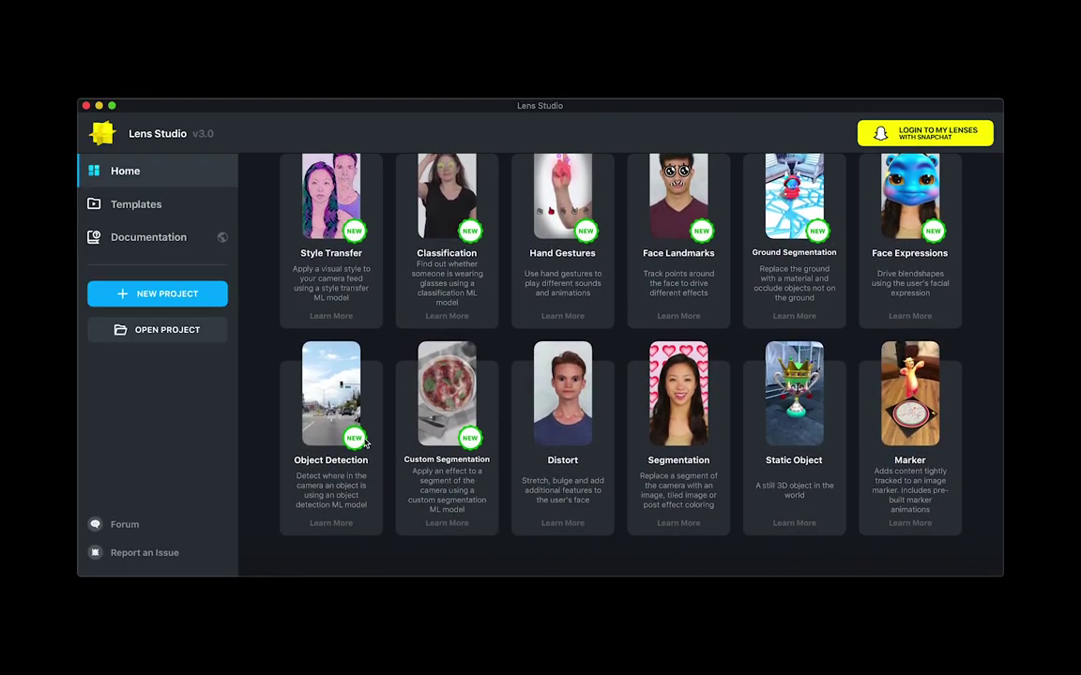
left_click(446, 520)
left_click(683, 425)
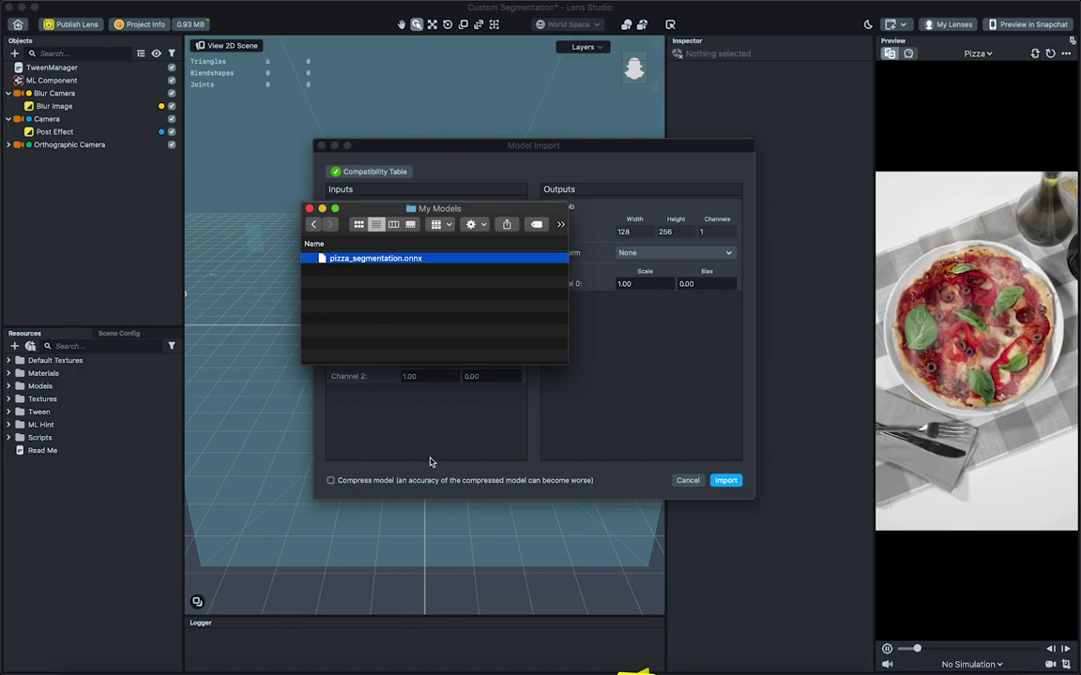
Step: Import pizza_segmentation and assign it as the ML Component's model
left_click(720, 480)
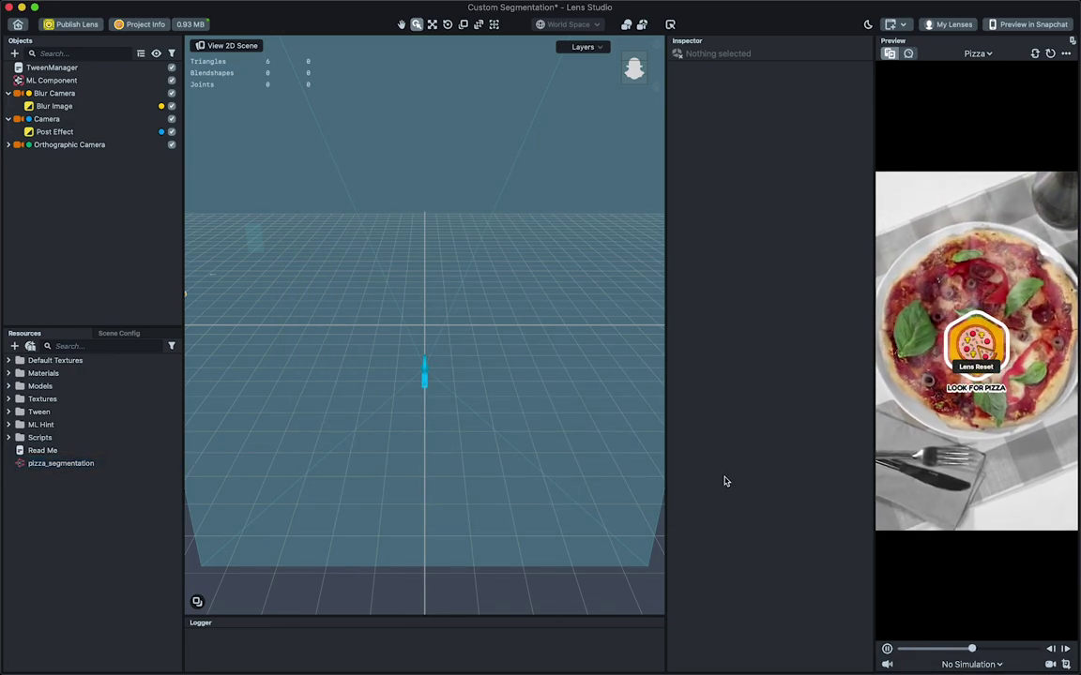
left_click(41, 84)
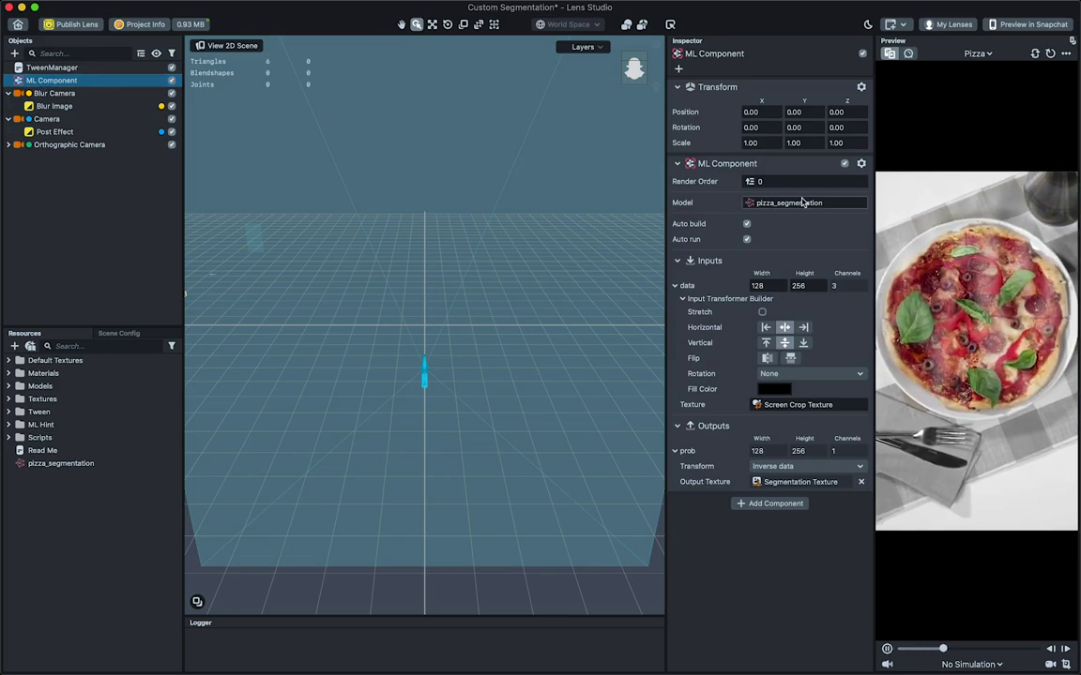
left_click(803, 203)
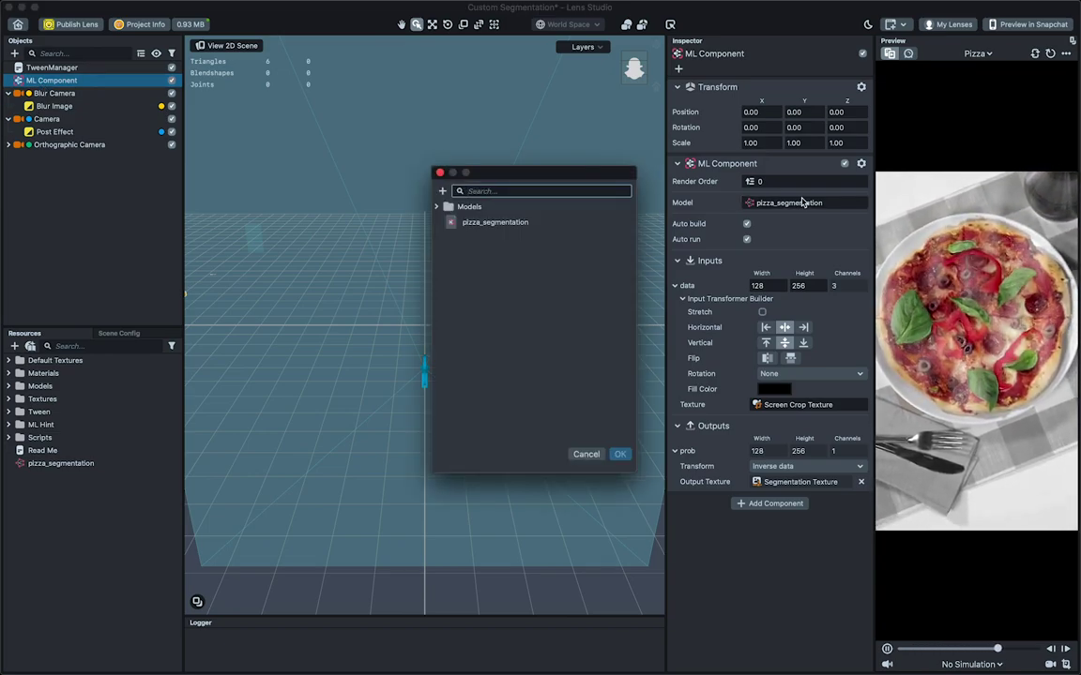
double_click(549, 224)
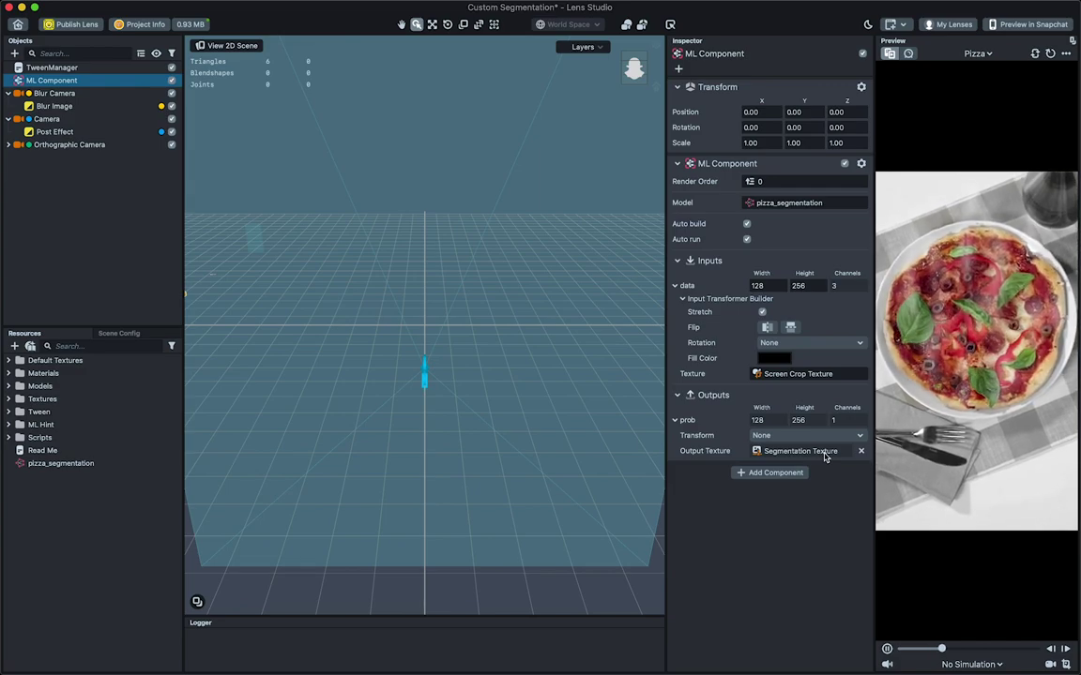
Step: After checking the Post Effect, add a Screen Image showing the Segmentation Texture
left_click(55, 132)
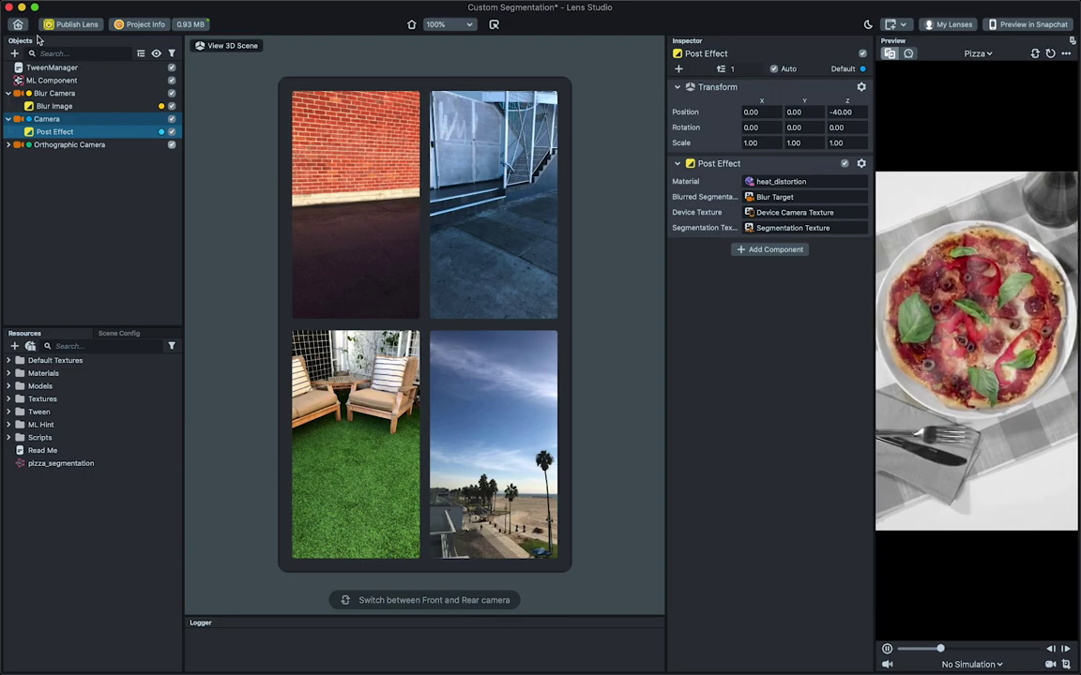
left_click(15, 54)
type("scre")
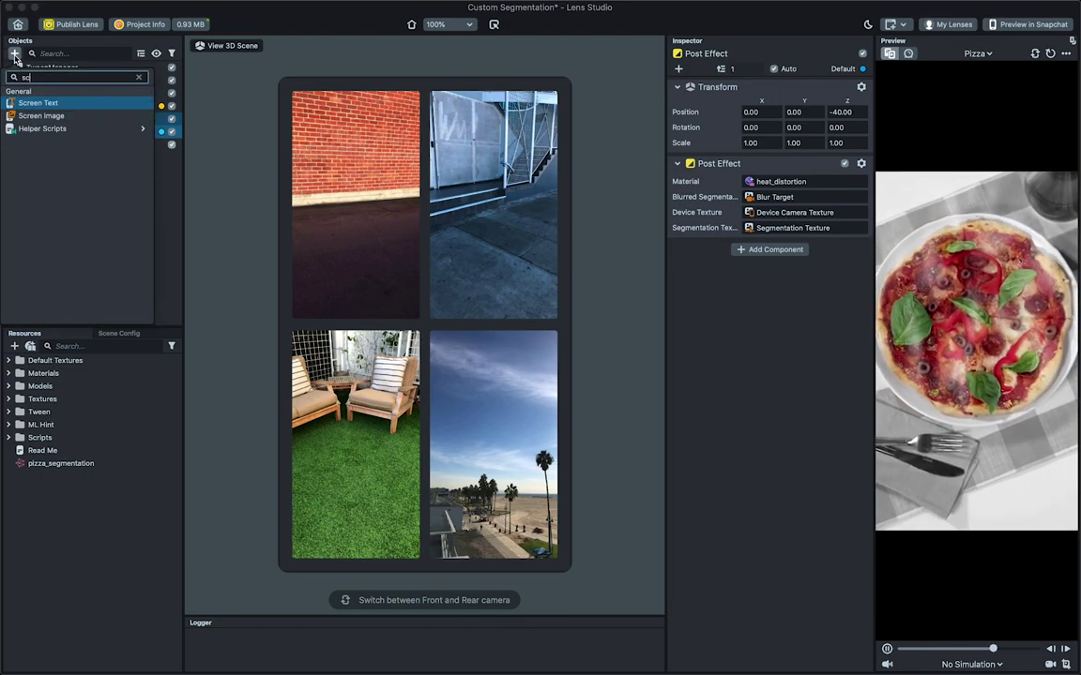
left_click(31, 115)
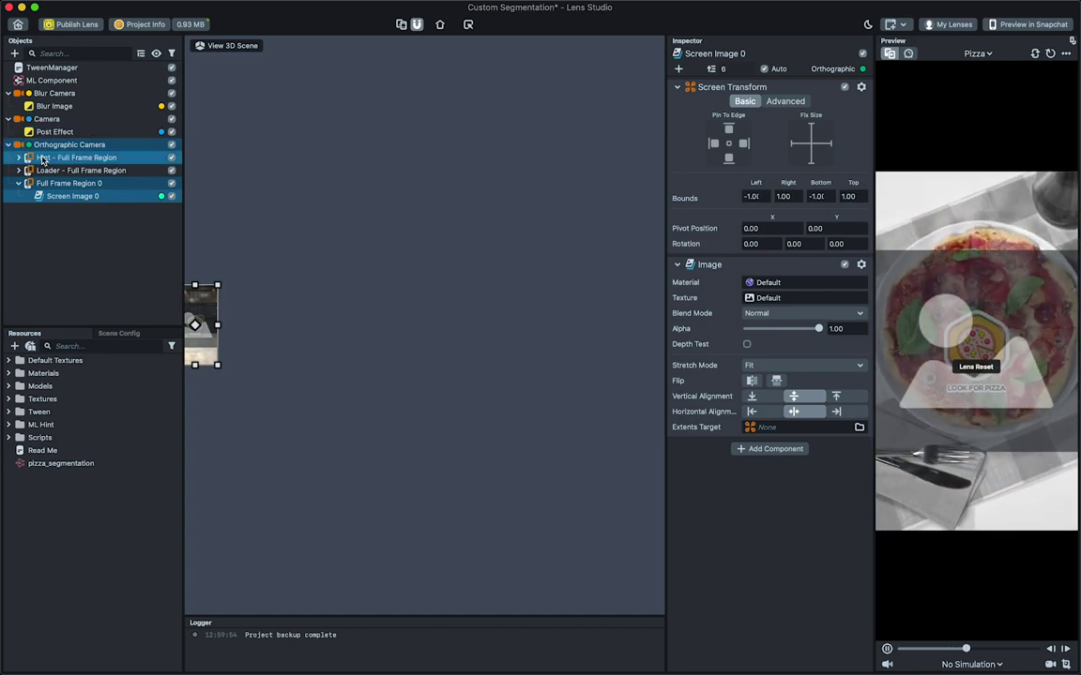
left_click(759, 299)
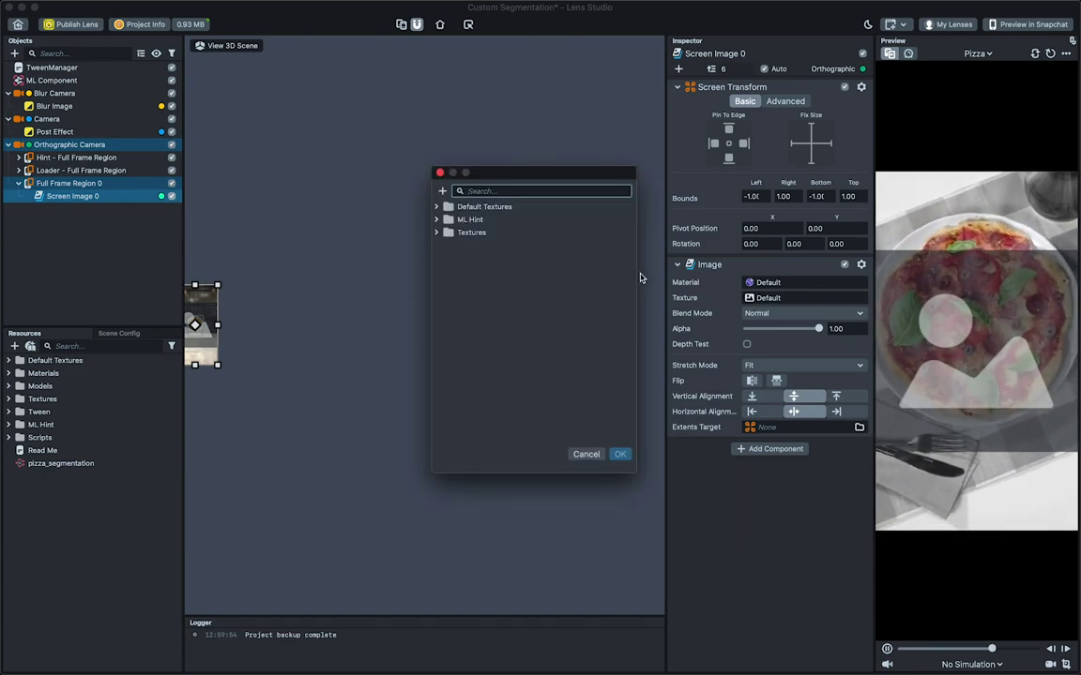
left_click(484, 223)
double_click(473, 231)
double_click(476, 286)
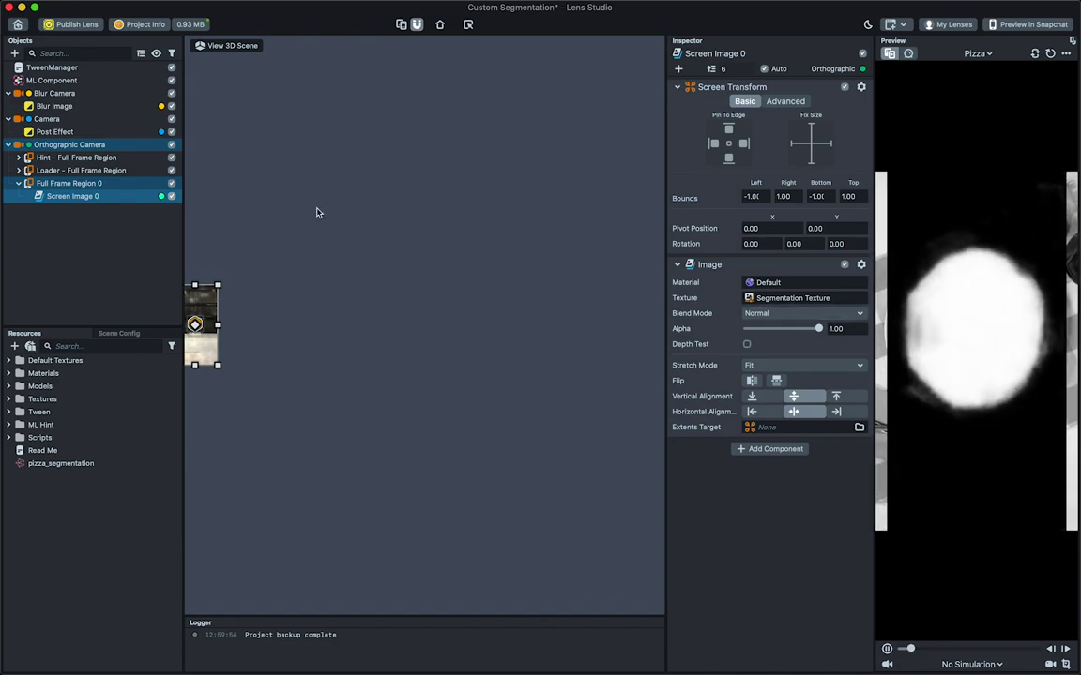
Step: Disable Full Frame Region 0, then add a Retro Game color correction effect
left_click(171, 185)
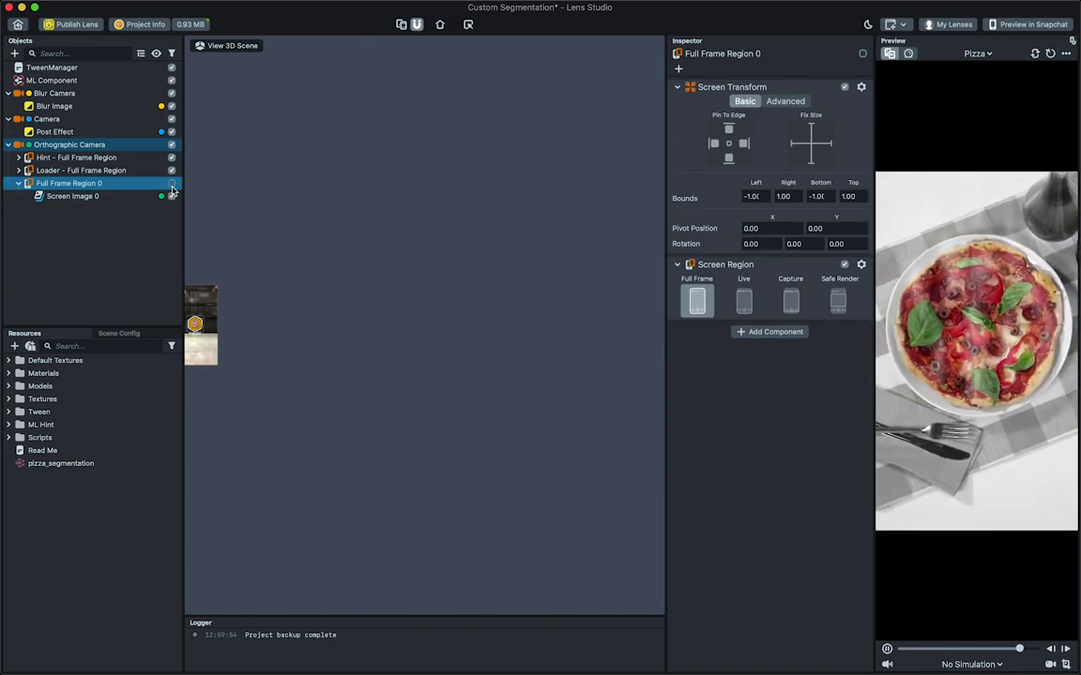
left_click(171, 198)
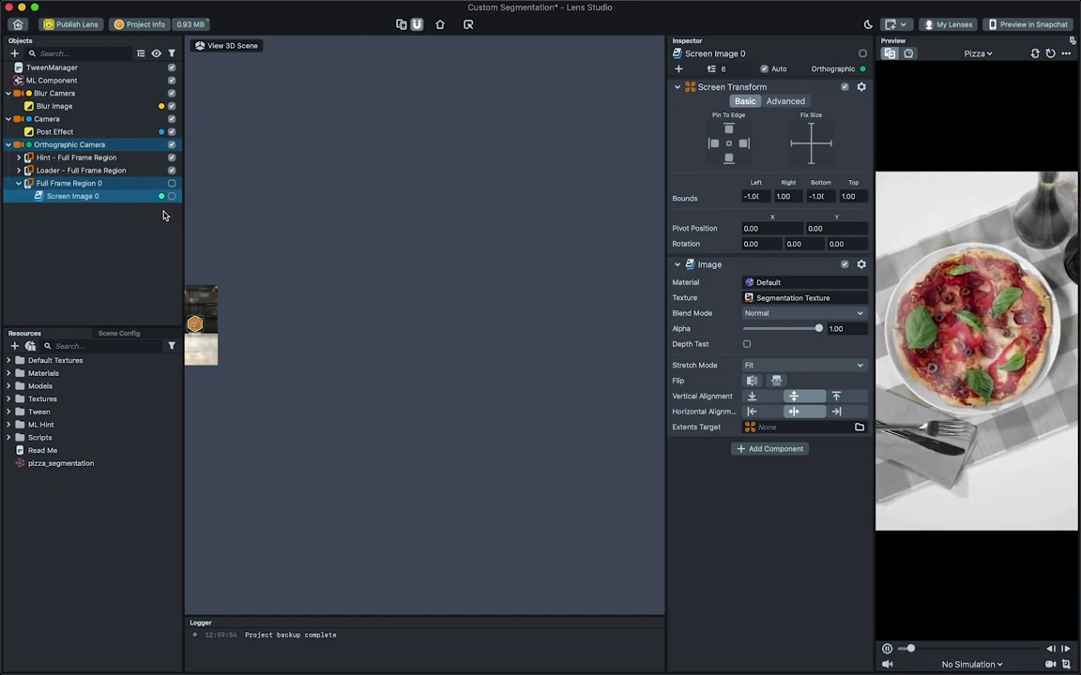
left_click(15, 53)
type("color")
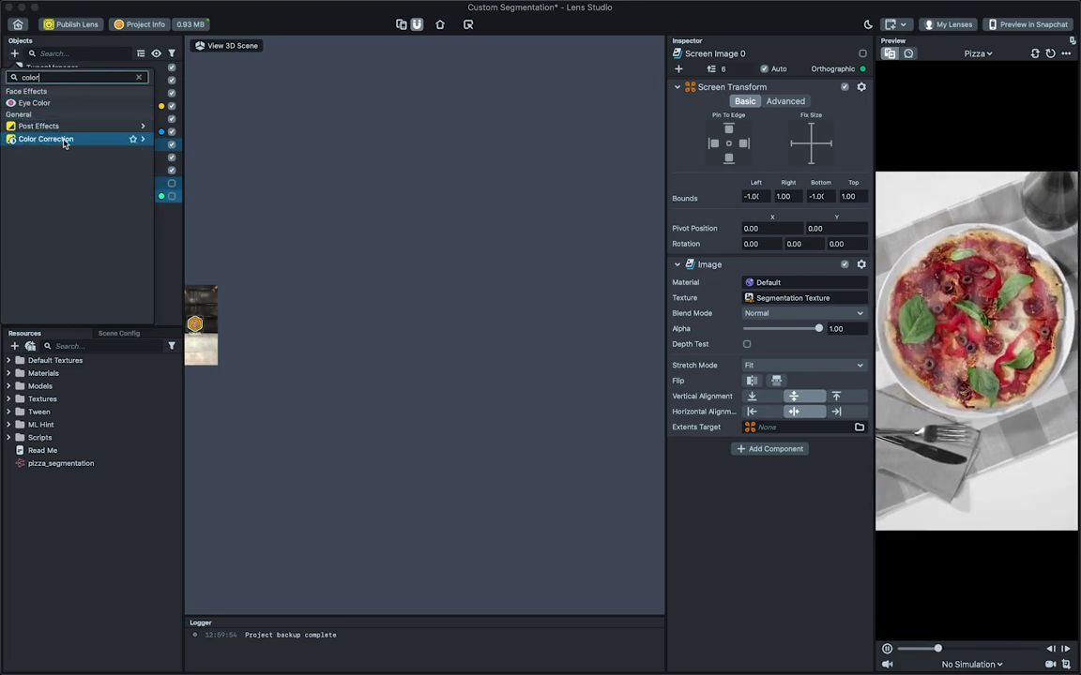
mouse_move(63, 143)
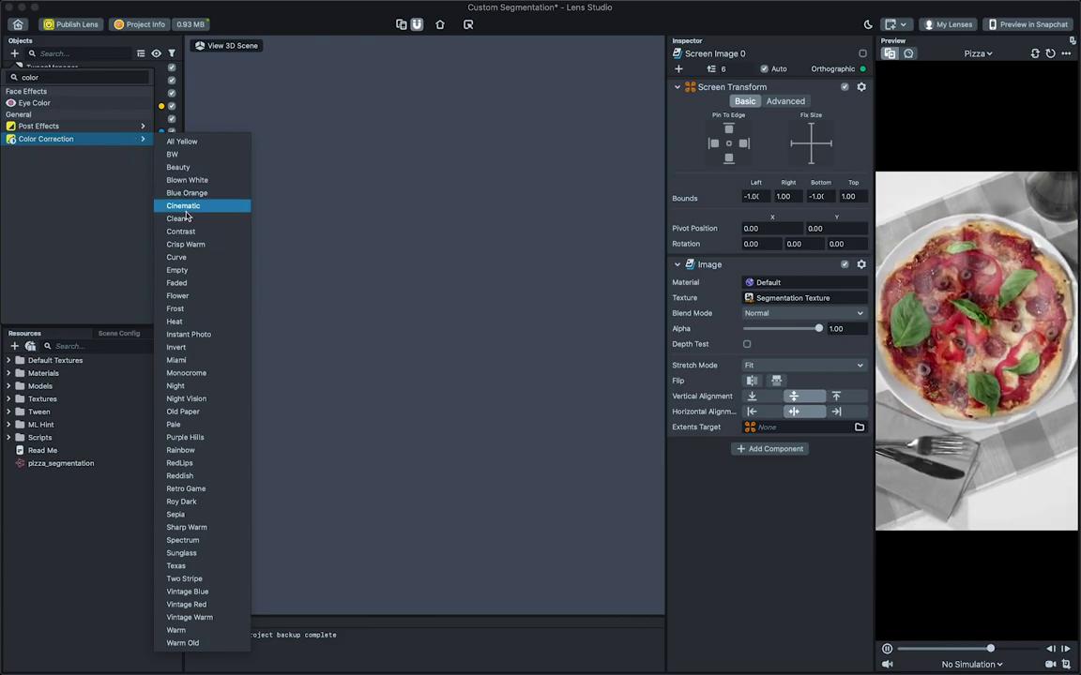
left_click(188, 488)
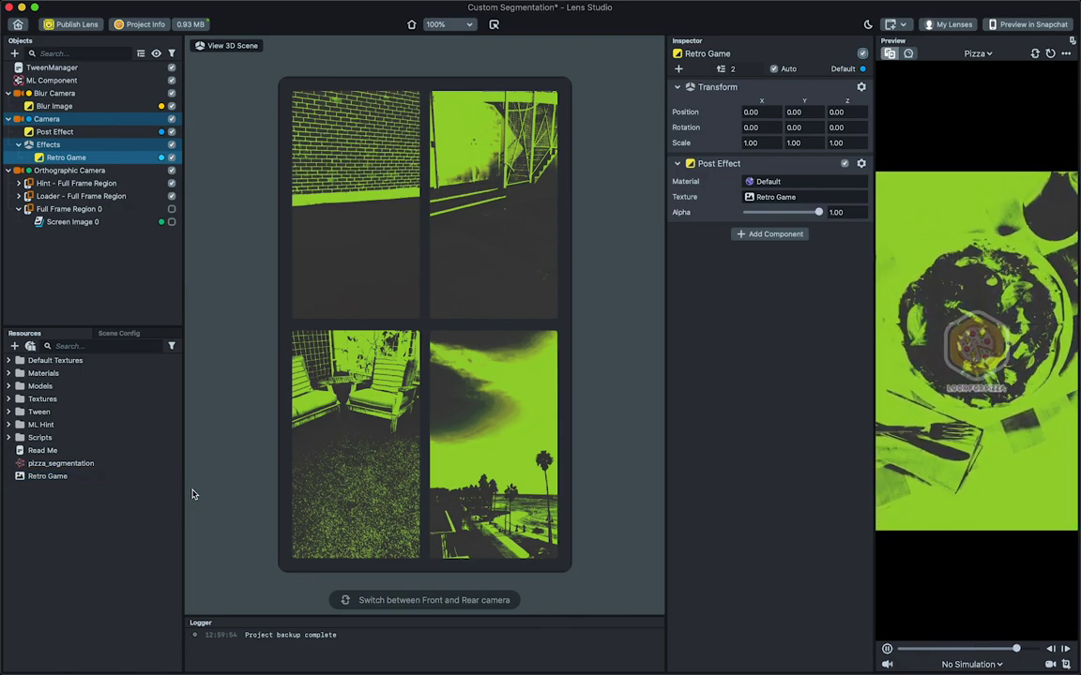
Step: Select the Camera and set its Mask Texture to Segmentation Texture
left_click_drag(75, 157, 58, 122)
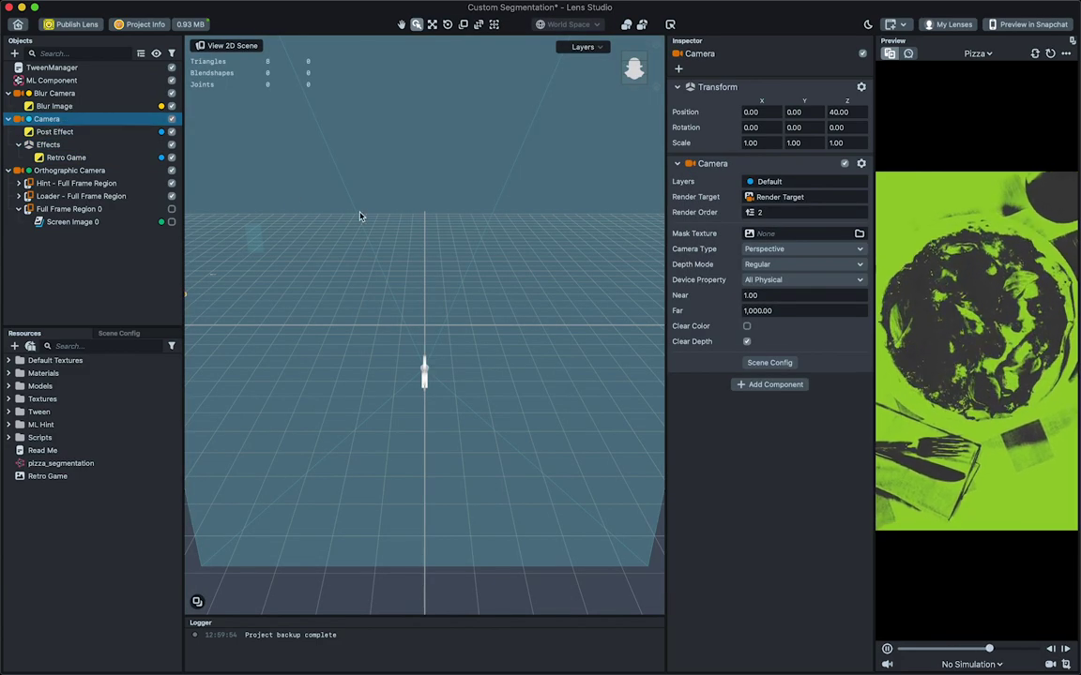
left_click(768, 234)
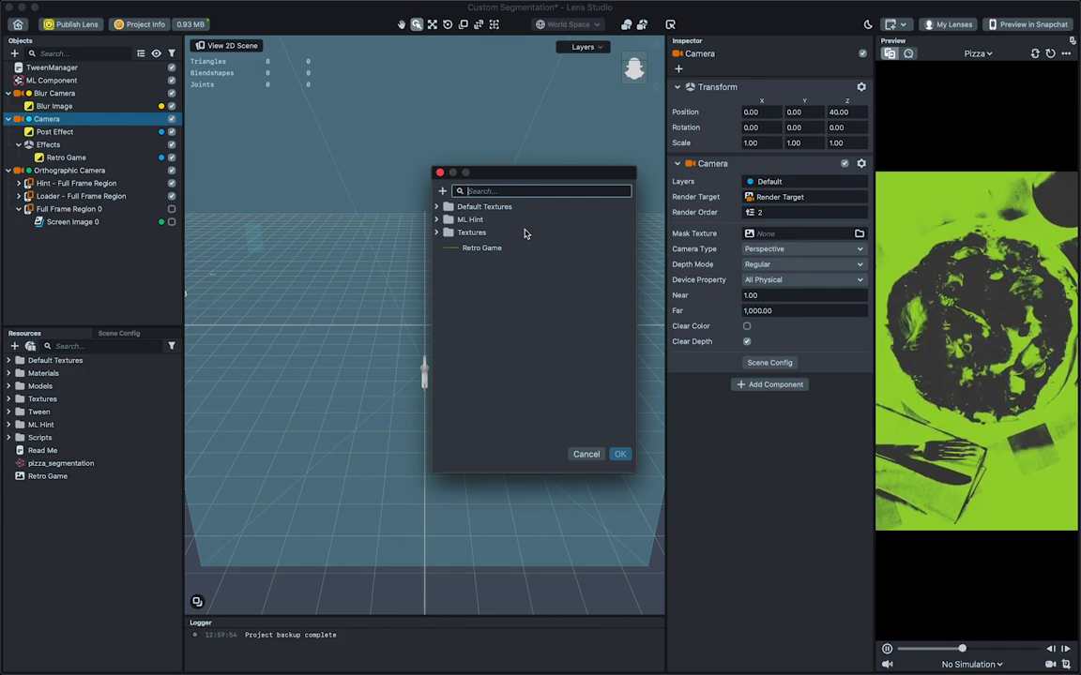
double_click(471, 283)
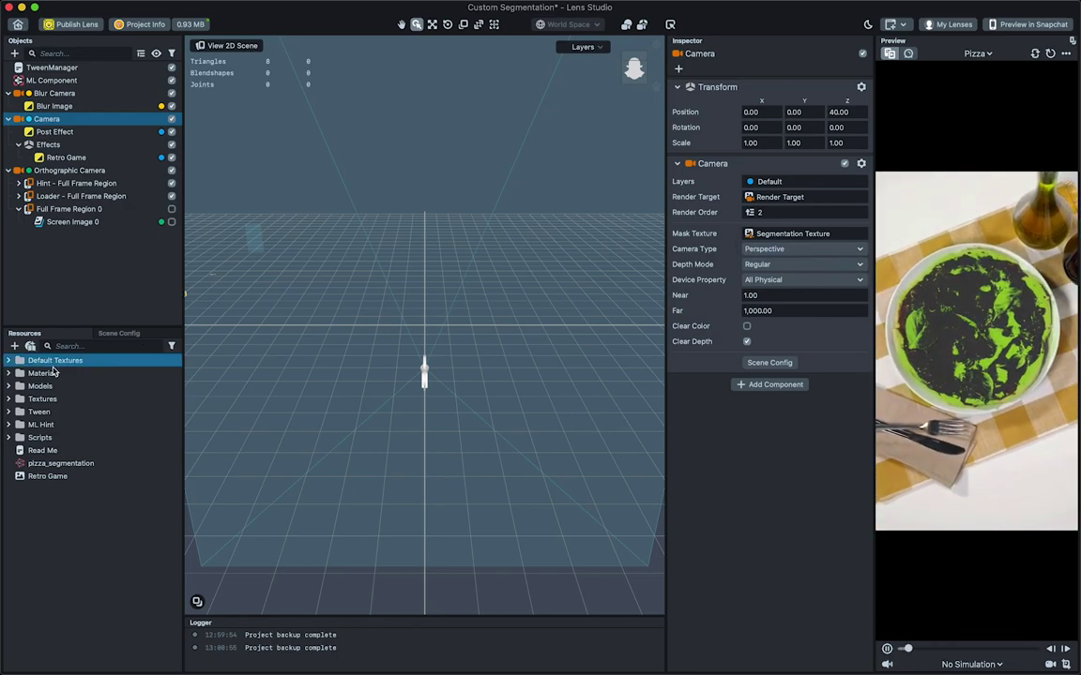
Step: Select the heat_distortion material to show its properties
left_click(30, 387)
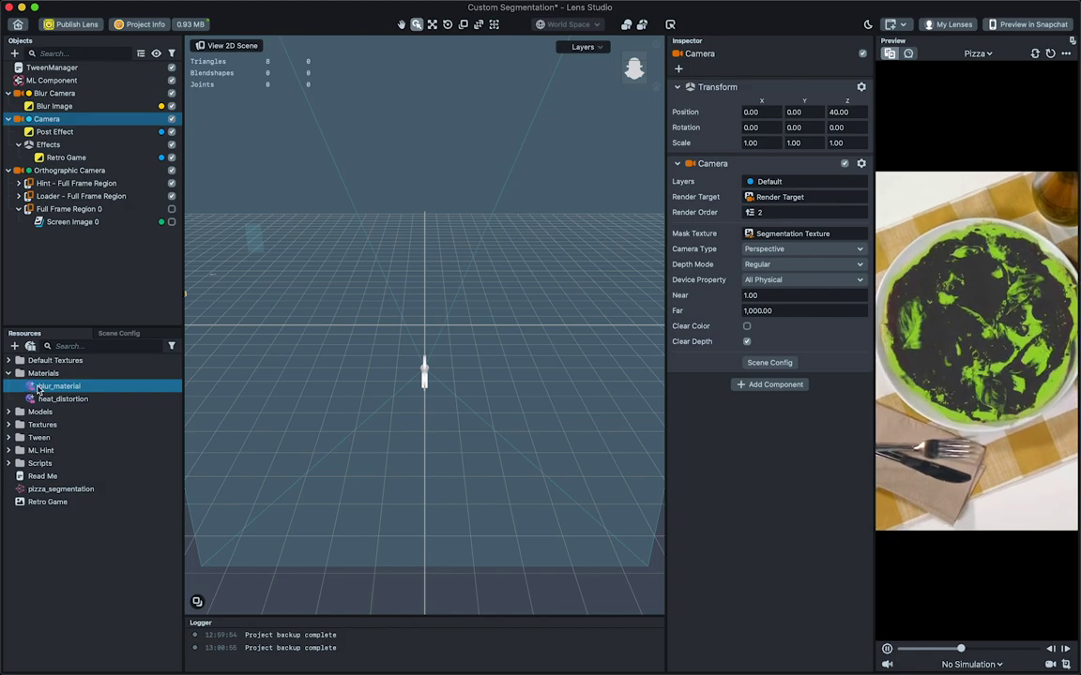
left_click(40, 399)
key("Down")
key("Up")
key("Up")
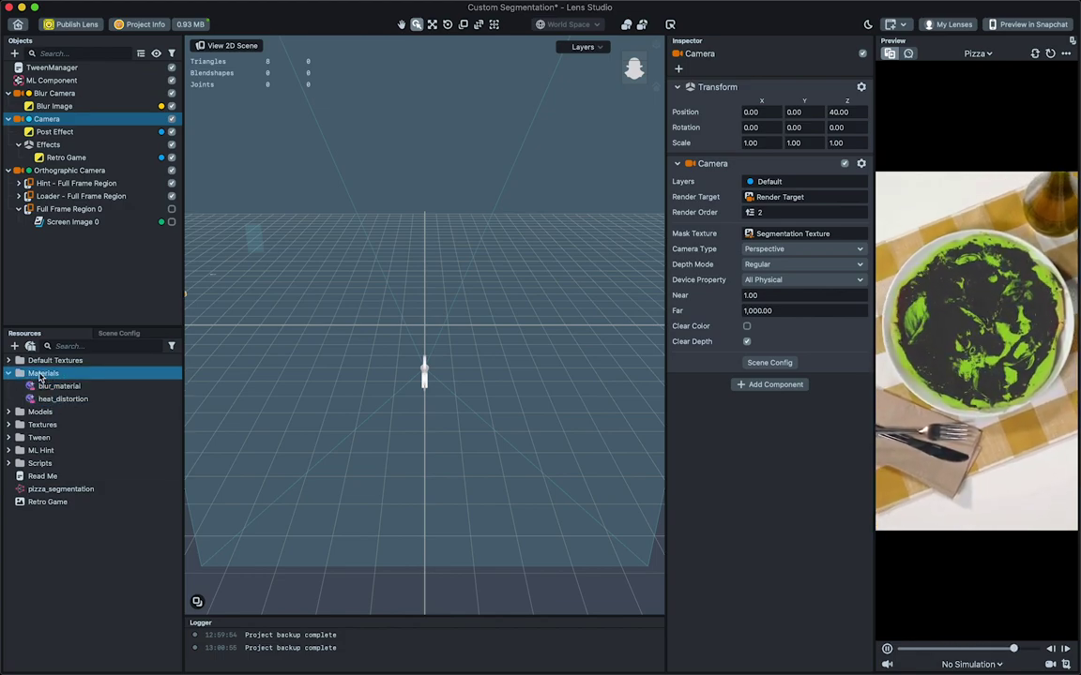
key("Down")
key("Down")
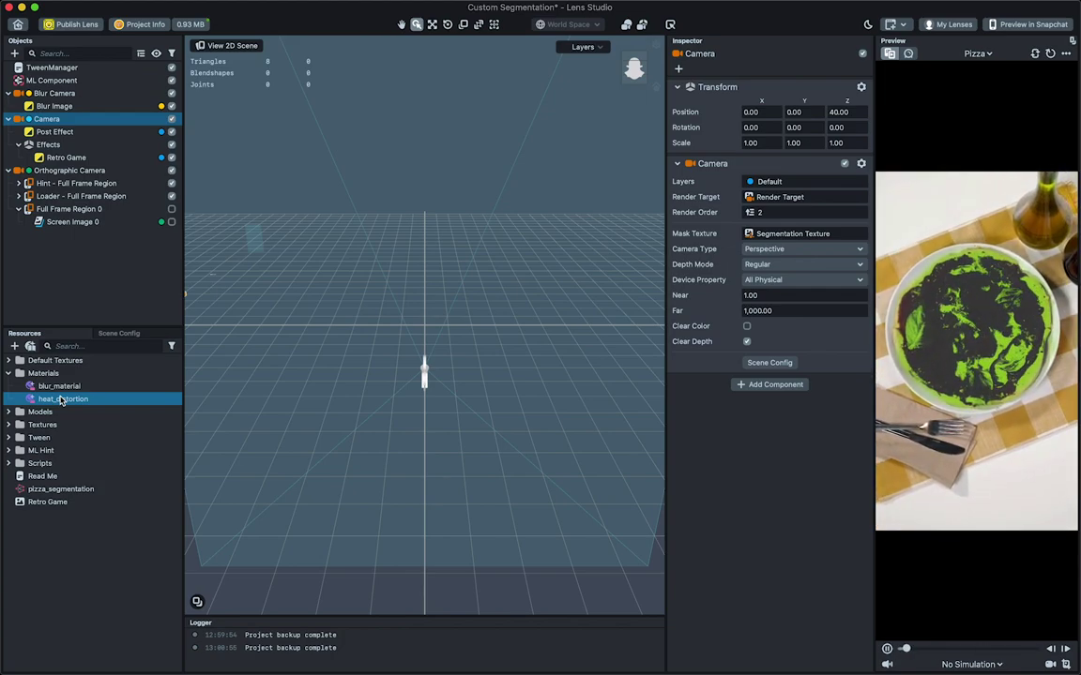
left_click(62, 400)
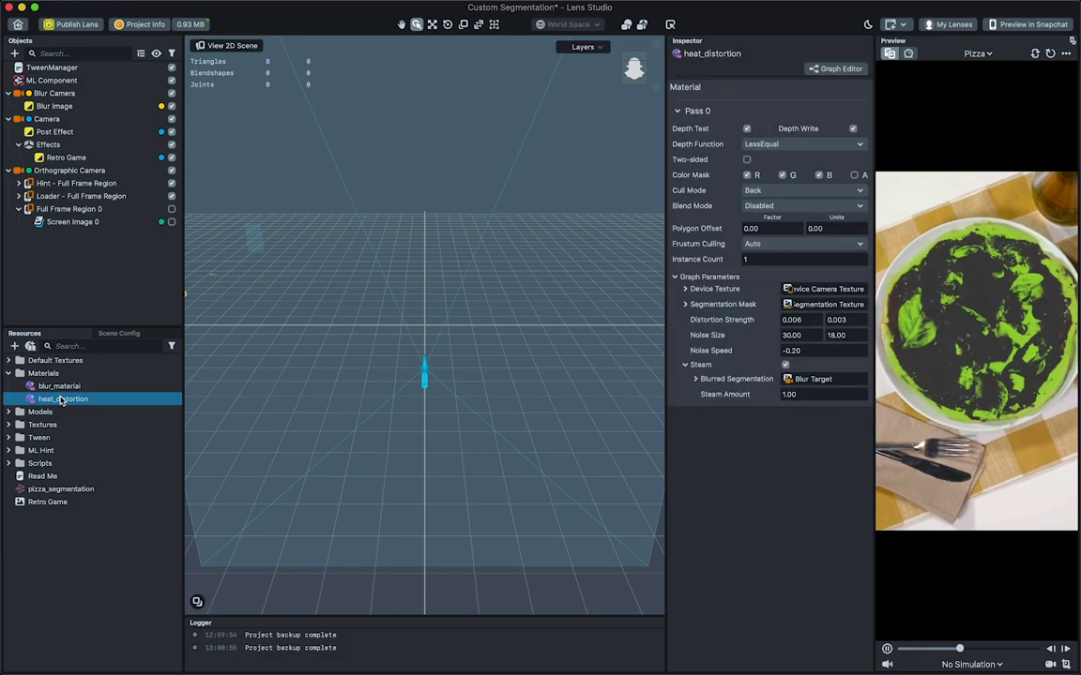
left_click_drag(62, 399, 255, 465)
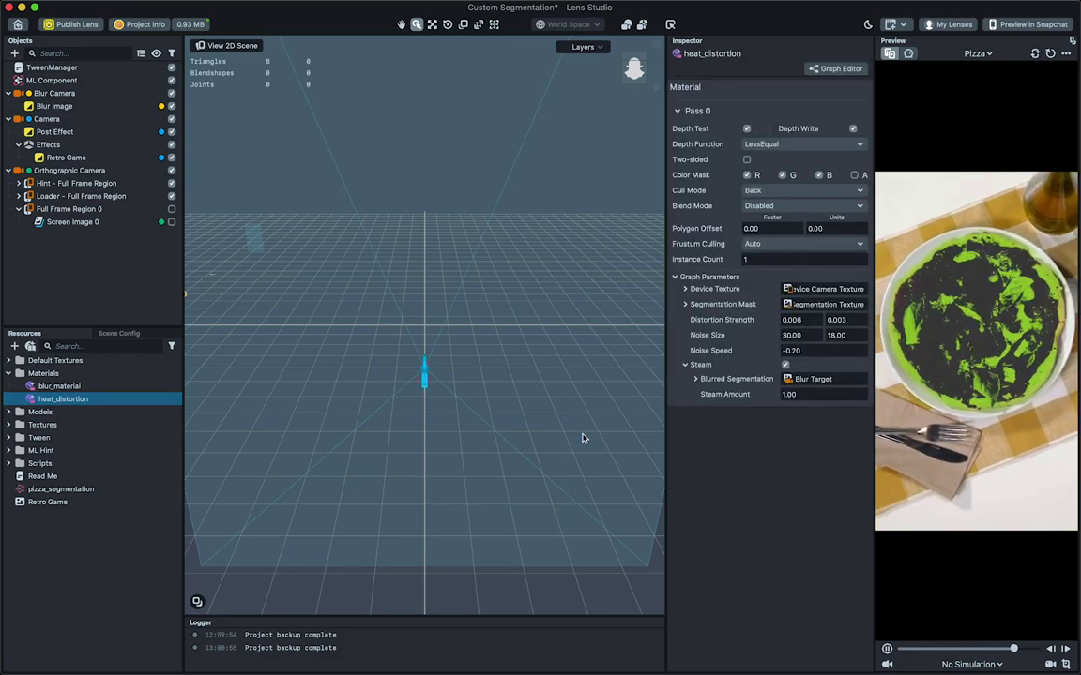
Step: Set the material's Noise Size to 100 by 100
left_click(783, 338)
type("100")
key("Tab")
type("100")
key("Tab")
Step: Set the first Distortion Strength value to 0.05
left_click(801, 320)
type("1")
key("Tab")
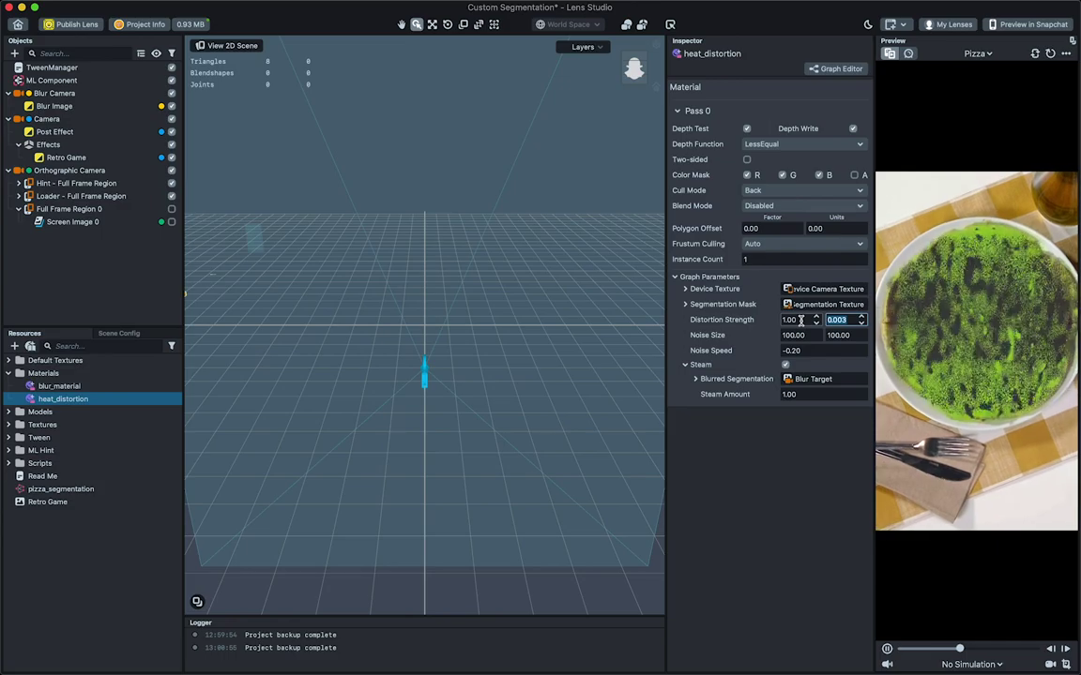
left_click(800, 320)
type("0.05")
key("Tab")
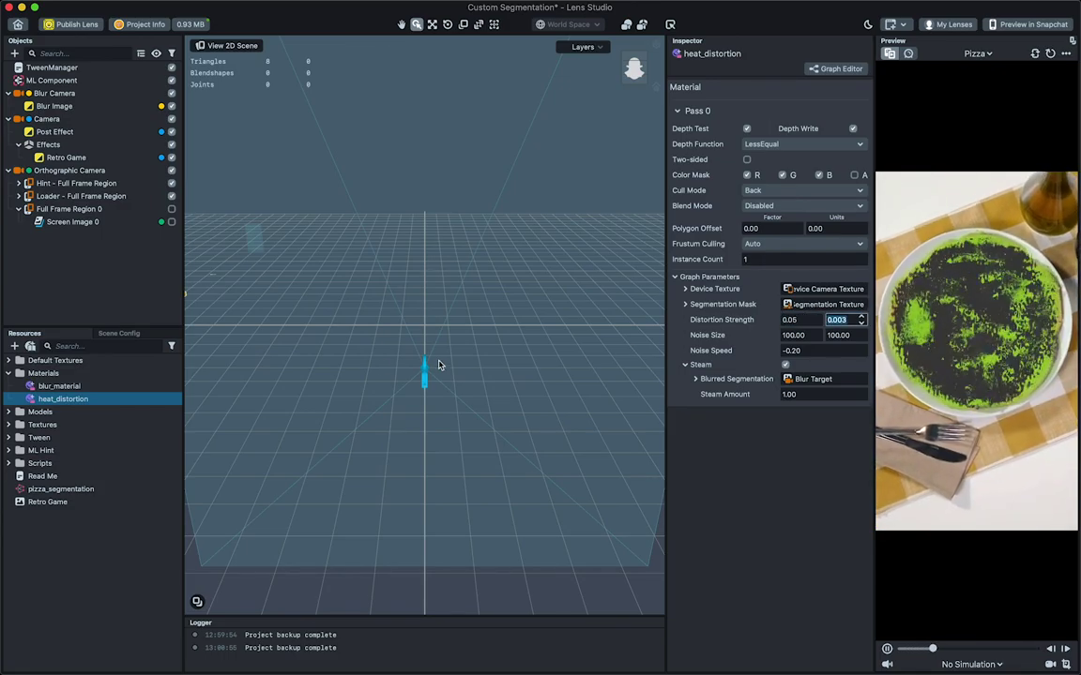
Step: Open the heat_distortion node graph in the Material Editor, then pair a phone for preview
double_click(158, 400)
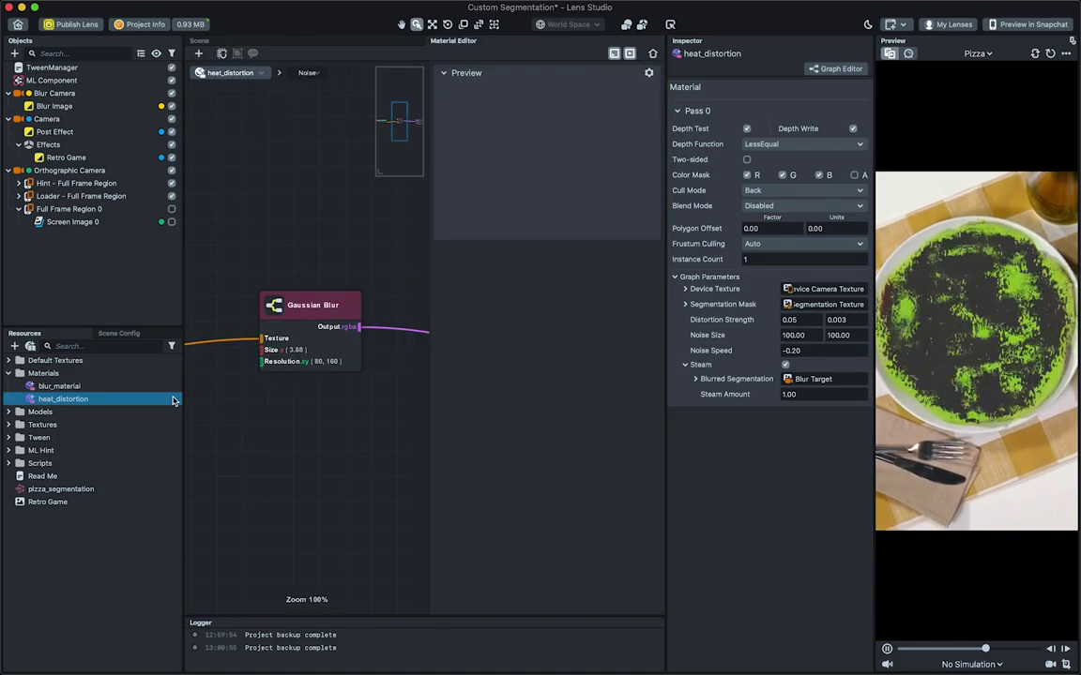
scroll(307, 392, "down", 10)
scroll(268, 420, "up", 2)
middle_click_drag(271, 419, 415, 415)
scroll(315, 394, "up", 6)
scroll(315, 394, "up", 1)
scroll(362, 367, "up", 1)
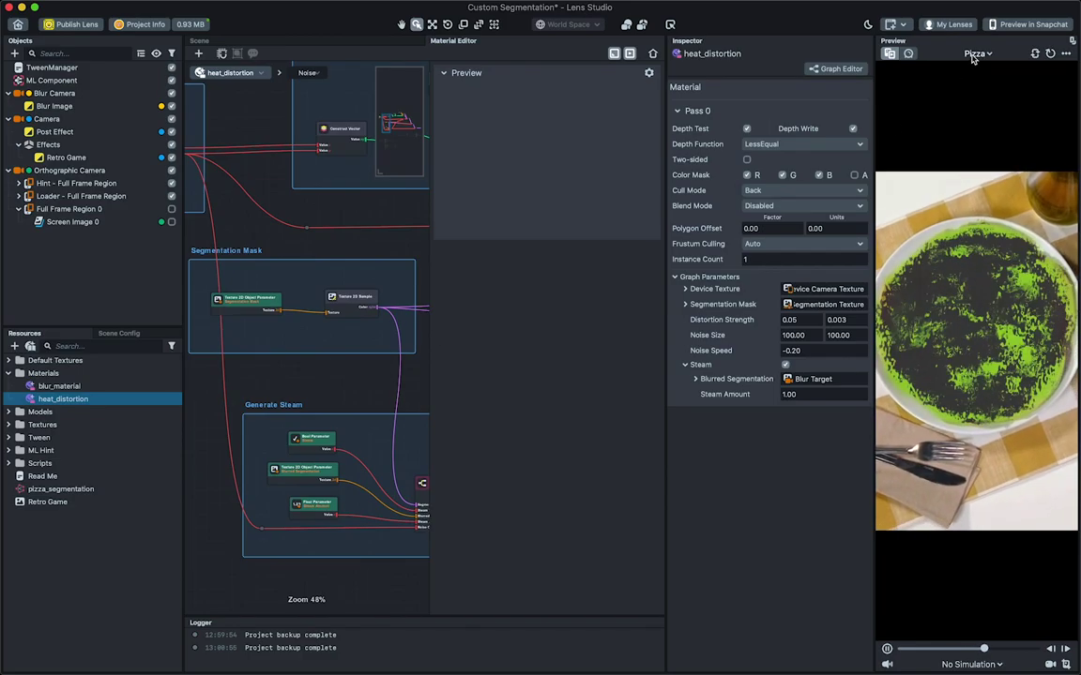
left_click(1004, 28)
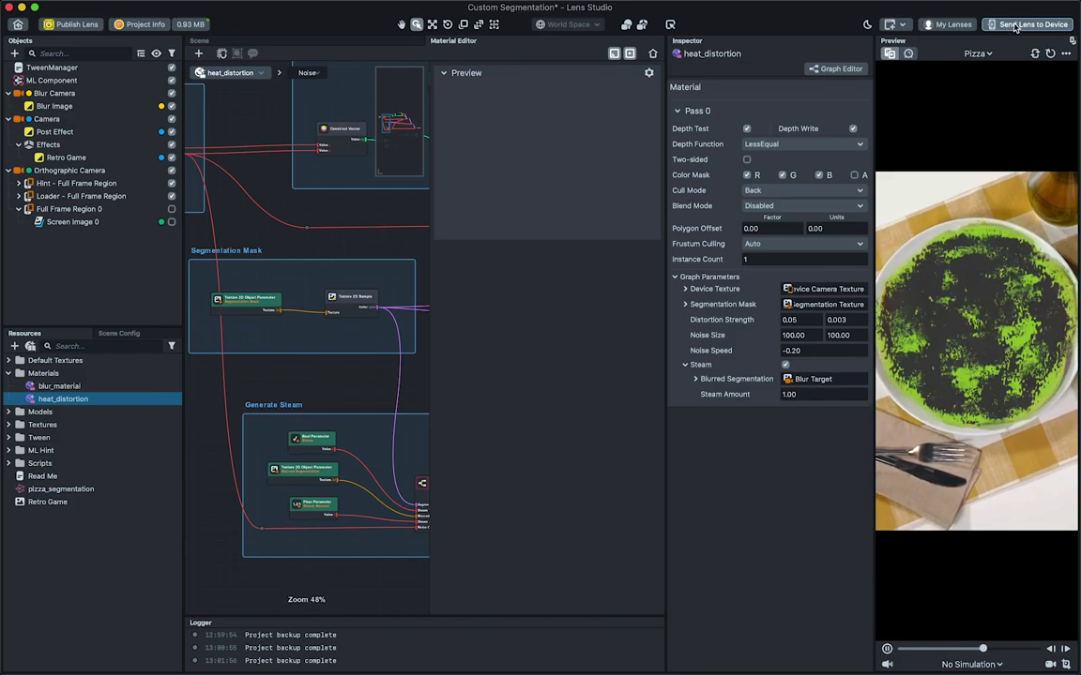
Step: Send the lens to the paired phone
left_click(1015, 24)
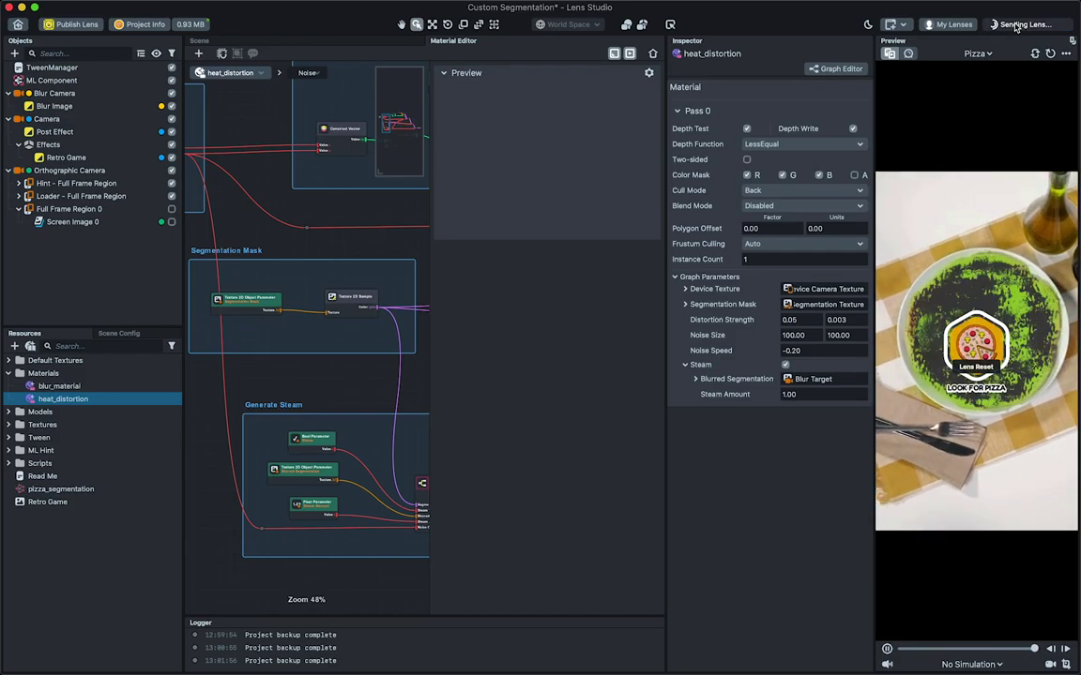